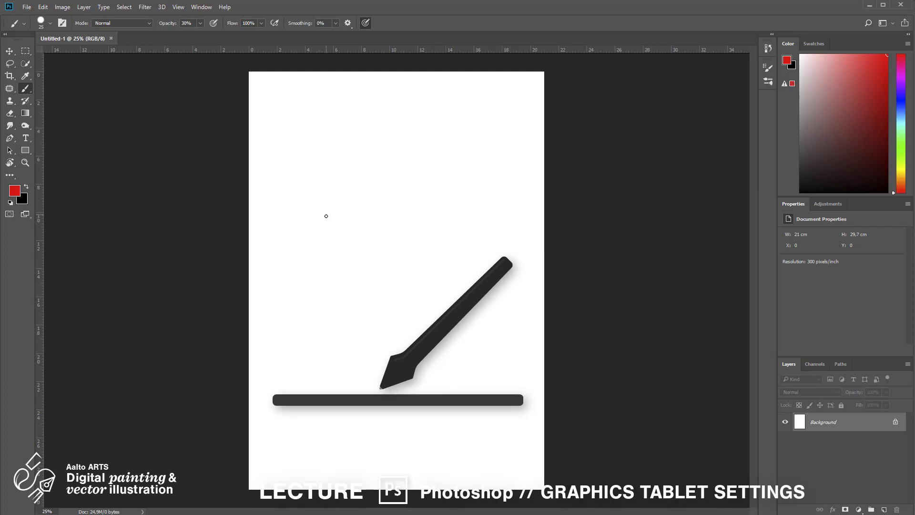
Paint a faint red zigzag in the upper middle of the page and a second one above it at 100% brush opacity.
{"action": "mouse_move", "coordinate": [330, 224]}
{"action": "left_mouse_down"}
{"action": "mouse_move", "coordinate": [371, 216]}
{"action": "mouse_move", "coordinate": [344, 242]}
{"action": "mouse_move", "coordinate": [375, 236]}
{"action": "mouse_move", "coordinate": [366, 264]}
{"action": "left_mouse_up"}
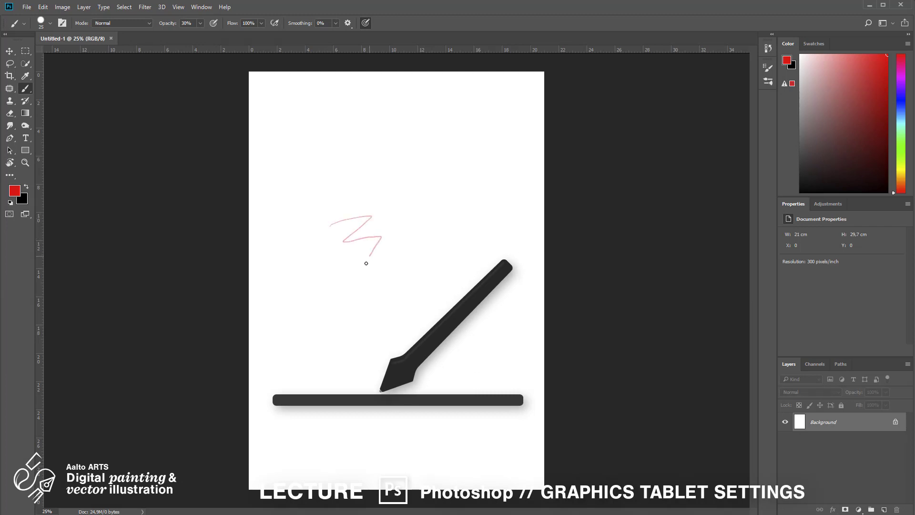
{"action": "key", "text": "0"}
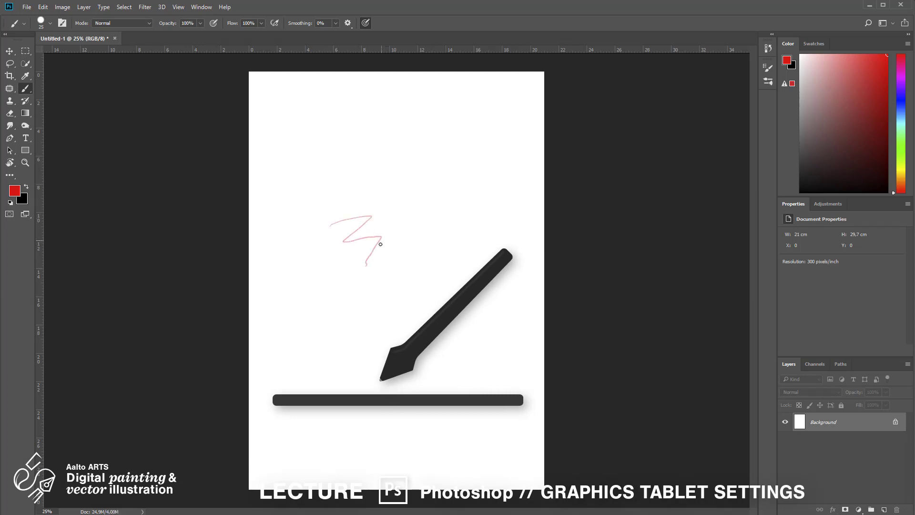
{"action": "mouse_move", "coordinate": [308, 183]}
{"action": "left_mouse_down"}
{"action": "mouse_move", "coordinate": [354, 172]}
{"action": "mouse_move", "coordinate": [357, 186]}
{"action": "mouse_move", "coordinate": [401, 187]}
{"action": "mouse_move", "coordinate": [395, 206]}
{"action": "mouse_move", "coordinate": [425, 210]}
{"action": "mouse_move", "coordinate": [415, 232]}
{"action": "mouse_move", "coordinate": [452, 241]}
{"action": "left_mouse_up"}
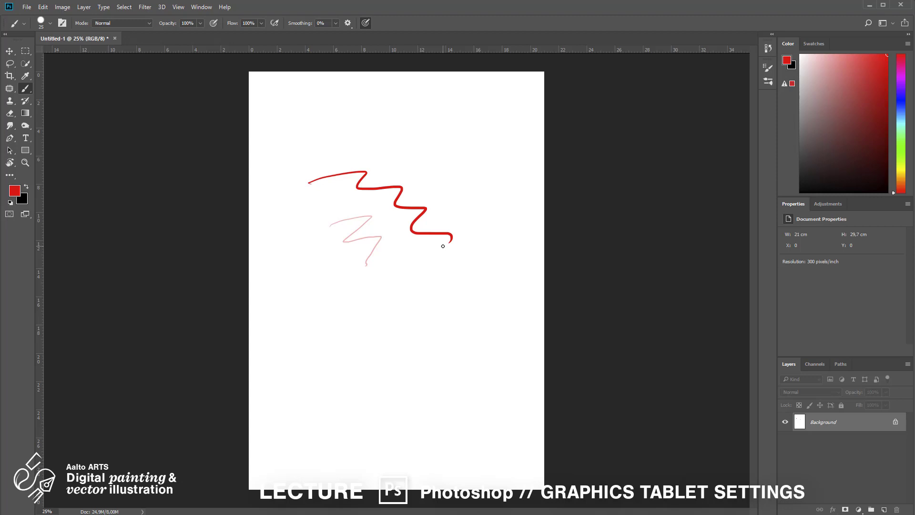
Enlarge the brush to 130 px and paint a thick red stroke with one bend above the two zigzags.
{"action": "right_click", "coordinate": [352, 140]}
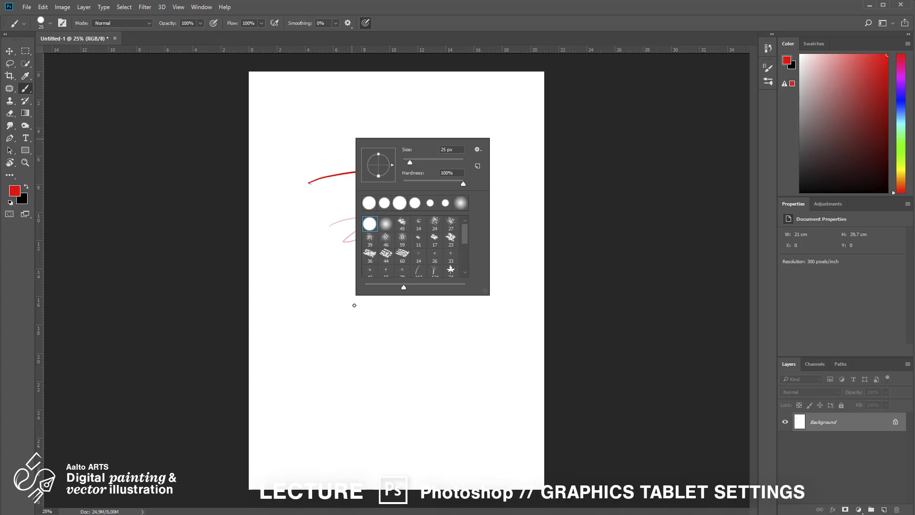
{"action": "key", "text": "bracketright"}
{"action": "key", "text": "bracketright"}
{"action": "key", "text": "bracketright"}
{"action": "key", "text": "bracketright"}
{"action": "key", "text": "bracketright"}
{"action": "key", "text": "bracketright"}
{"action": "key", "text": "bracketright"}
{"action": "key", "text": "bracketright"}
{"action": "key", "text": "bracketright"}
{"action": "mouse_move", "coordinate": [293, 146]}
{"action": "left_mouse_down"}
{"action": "mouse_move", "coordinate": [347, 137]}
{"action": "mouse_move", "coordinate": [392, 143]}
{"action": "mouse_move", "coordinate": [407, 162]}
{"action": "mouse_move", "coordinate": [447, 162]}
{"action": "left_mouse_up"}
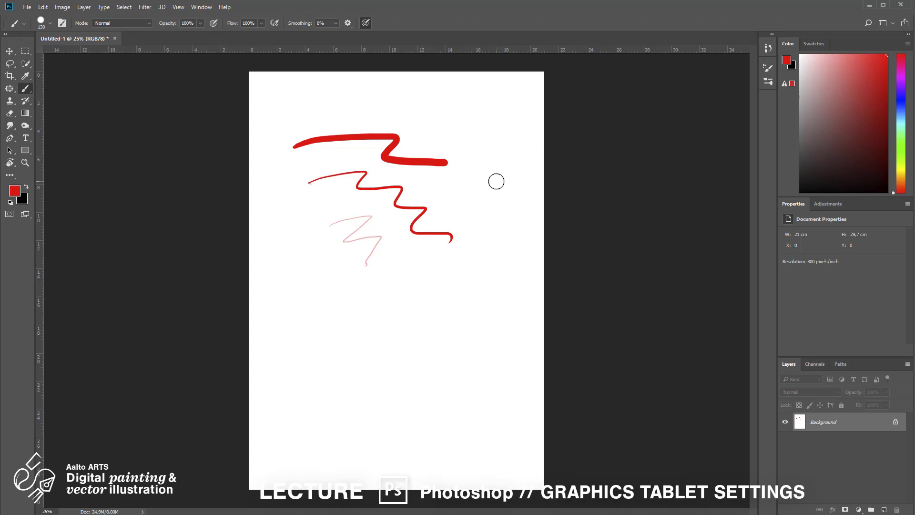
Paint strokes with varying pen pressure: two curves beside the zigzags, a widening zigzag across the lower page, and heavy strokes over the faint zigzag.
{"action": "mouse_move", "coordinate": [494, 184]}
{"action": "left_mouse_down"}
{"action": "mouse_move", "coordinate": [465, 192]}
{"action": "mouse_move", "coordinate": [470, 205]}
{"action": "left_mouse_up"}
{"action": "mouse_move", "coordinate": [480, 208]}
{"action": "left_mouse_down"}
{"action": "mouse_move", "coordinate": [448, 274]}
{"action": "mouse_move", "coordinate": [394, 317]}
{"action": "left_mouse_up"}
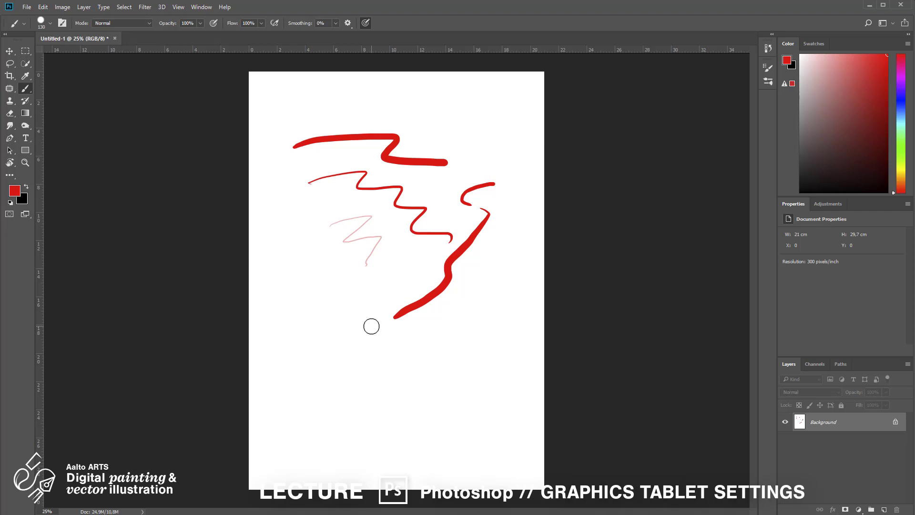
{"action": "mouse_move", "coordinate": [309, 256]}
{"action": "left_mouse_down"}
{"action": "mouse_move", "coordinate": [329, 263]}
{"action": "mouse_move", "coordinate": [316, 277]}
{"action": "mouse_move", "coordinate": [329, 287]}
{"action": "mouse_move", "coordinate": [317, 299]}
{"action": "mouse_move", "coordinate": [333, 307]}
{"action": "mouse_move", "coordinate": [320, 323]}
{"action": "mouse_move", "coordinate": [337, 330]}
{"action": "mouse_move", "coordinate": [325, 347]}
{"action": "mouse_move", "coordinate": [365, 349]}
{"action": "mouse_move", "coordinate": [368, 382]}
{"action": "mouse_move", "coordinate": [400, 375]}
{"action": "mouse_move", "coordinate": [404, 394]}
{"action": "mouse_move", "coordinate": [440, 392]}
{"action": "mouse_move", "coordinate": [448, 406]}
{"action": "mouse_move", "coordinate": [477, 407]}
{"action": "mouse_move", "coordinate": [528, 427]}
{"action": "left_mouse_up"}
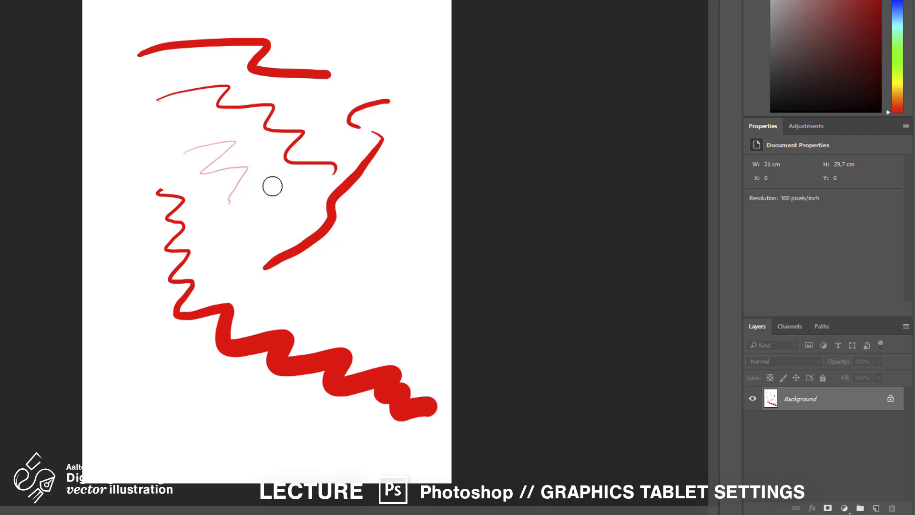
{"action": "left_click_drag", "start_coordinate": [254, 176], "coordinate": [226, 151]}
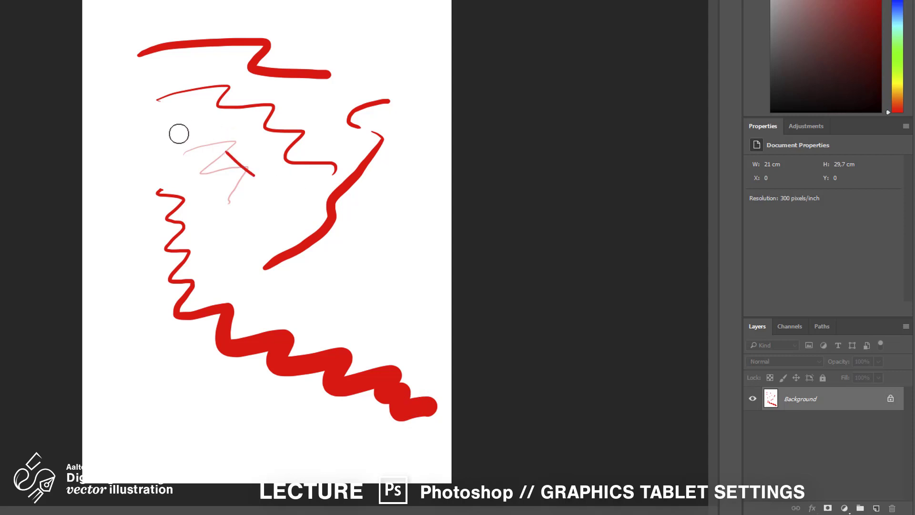
{"action": "mouse_move", "coordinate": [176, 136]}
{"action": "left_mouse_down"}
{"action": "mouse_move", "coordinate": [200, 124]}
{"action": "mouse_move", "coordinate": [187, 147]}
{"action": "mouse_move", "coordinate": [209, 139]}
{"action": "mouse_move", "coordinate": [200, 162]}
{"action": "mouse_move", "coordinate": [225, 156]}
{"action": "mouse_move", "coordinate": [226, 186]}
{"action": "mouse_move", "coordinate": [253, 182]}
{"action": "mouse_move", "coordinate": [265, 209]}
{"action": "mouse_move", "coordinate": [291, 207]}
{"action": "left_mouse_up"}
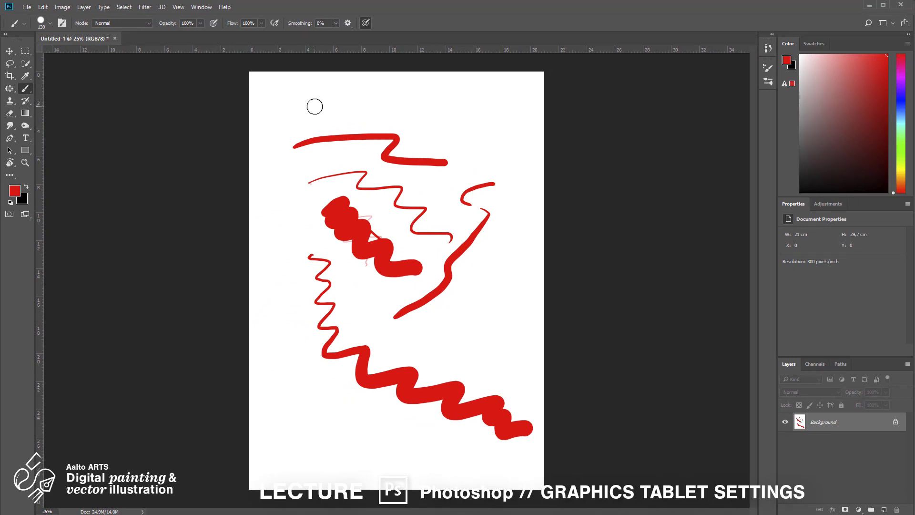
Check the brush size and preset, and paint a thickening red zigzag near the page's upper edge.
{"action": "right_click", "coordinate": [326, 123]}
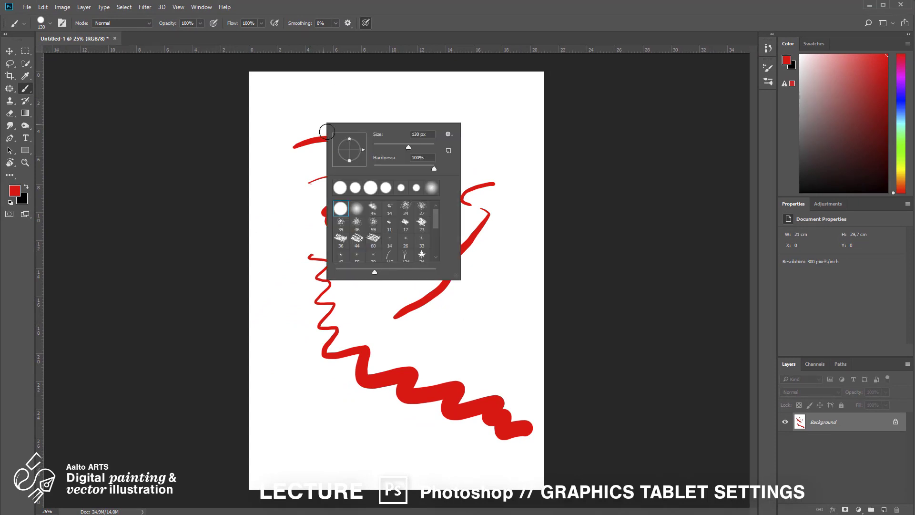
{"action": "left_click", "coordinate": [284, 120]}
{"action": "left_click_drag", "start_coordinate": [284, 122], "coordinate": [432, 113]}
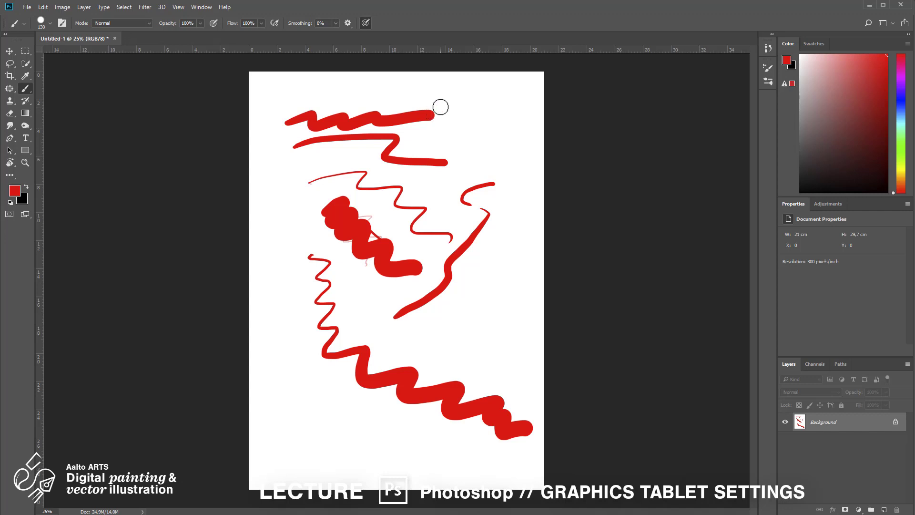
Show the Brush Settings, inspect the brush's dynamics options, and collapse the settings again.
{"action": "left_click", "coordinate": [201, 7]}
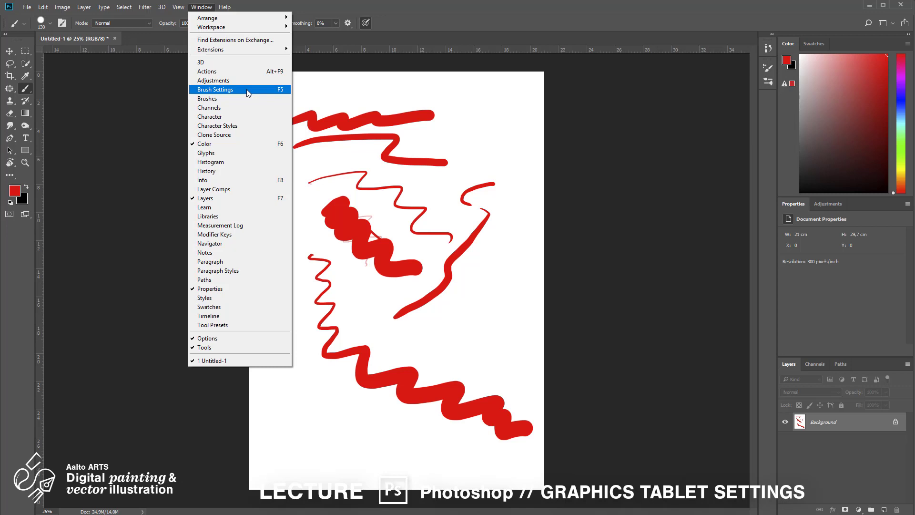
{"action": "left_click", "coordinate": [247, 90]}
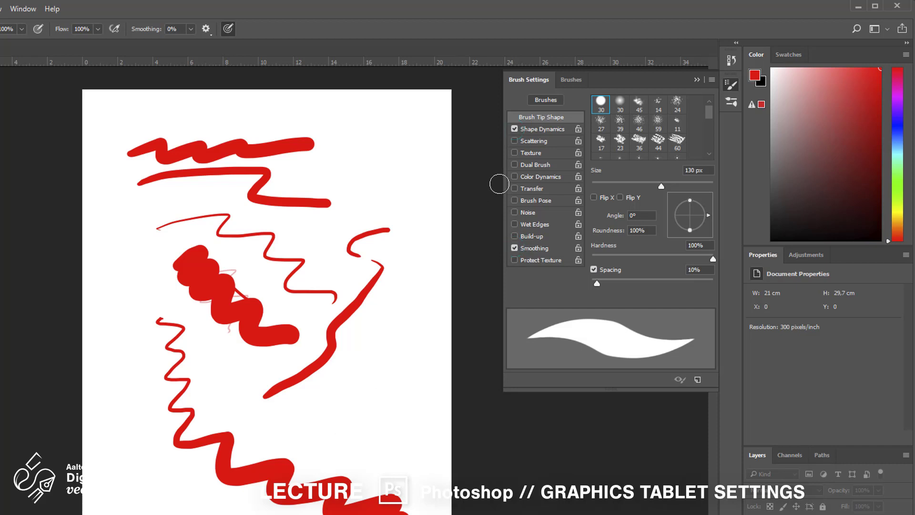
{"action": "left_click", "coordinate": [514, 165]}
{"action": "left_click", "coordinate": [696, 80]}
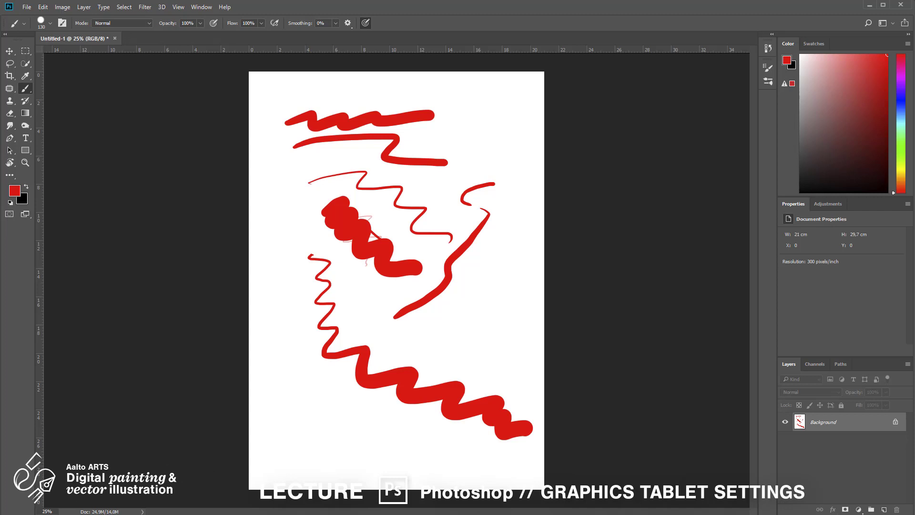
Open Wacom Tablet Properties, review the Grip Pen's tip feel and pressure settings, and close the dialog.
{"action": "key", "text": "super"}
{"action": "type", "text": "waco"}
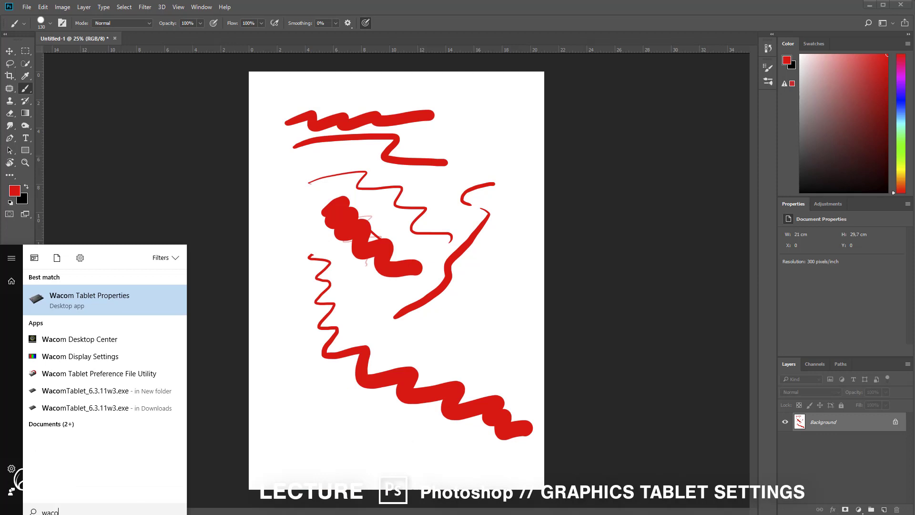
{"action": "left_click", "coordinate": [96, 296]}
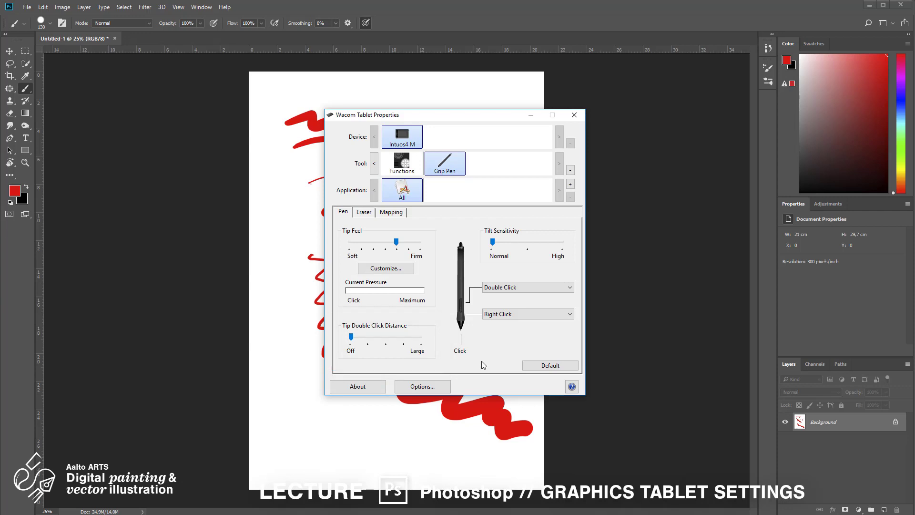
{"action": "left_click", "coordinate": [574, 115]}
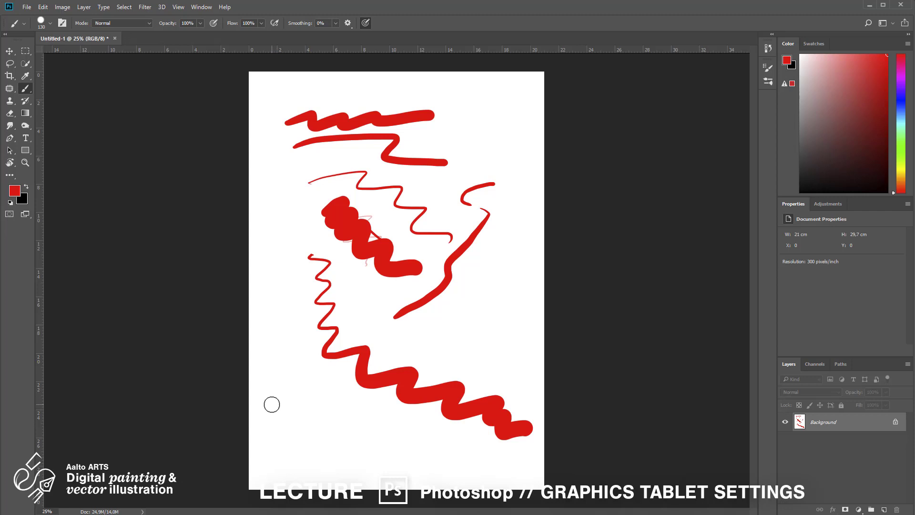
Paint a widening zigzag near the page's lower edge, and a hairline zigzag above it with a much smaller brush size.
{"action": "mouse_move", "coordinate": [271, 403]}
{"action": "left_mouse_down"}
{"action": "mouse_move", "coordinate": [309, 404]}
{"action": "mouse_move", "coordinate": [317, 419]}
{"action": "mouse_move", "coordinate": [350, 417]}
{"action": "mouse_move", "coordinate": [369, 433]}
{"action": "mouse_move", "coordinate": [390, 428]}
{"action": "mouse_move", "coordinate": [409, 448]}
{"action": "mouse_move", "coordinate": [477, 456]}
{"action": "left_mouse_up"}
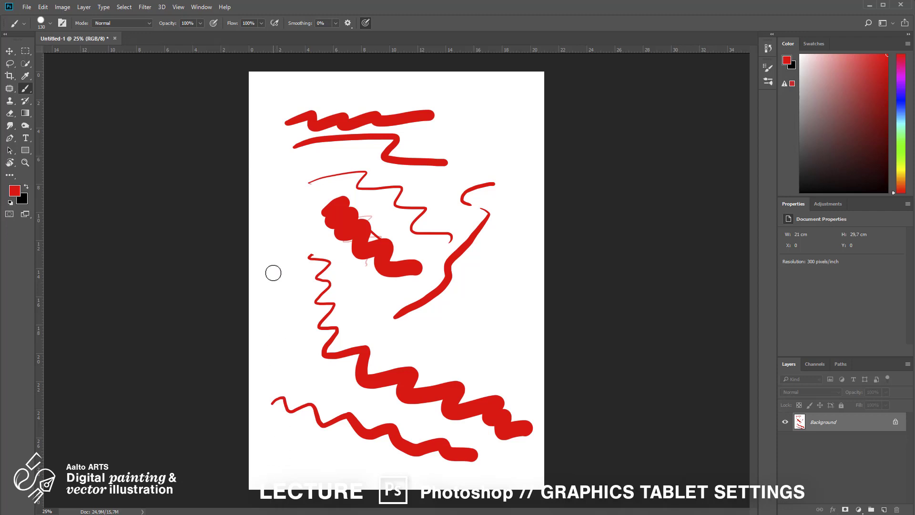
{"action": "right_click", "coordinate": [290, 185]}
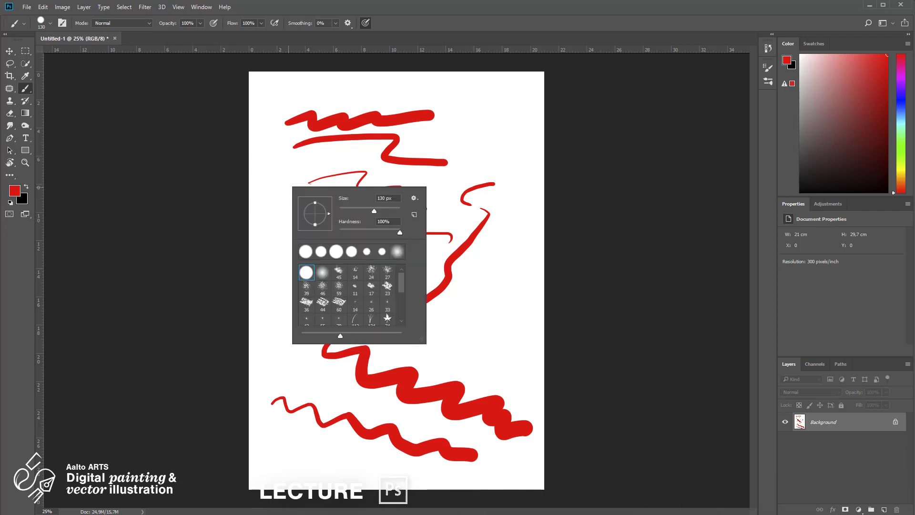
{"action": "mouse_move", "coordinate": [374, 210]}
{"action": "left_mouse_down"}
{"action": "mouse_move", "coordinate": [272, 287]}
{"action": "mouse_move", "coordinate": [296, 307]}
{"action": "mouse_move", "coordinate": [467, 354]}
{"action": "left_mouse_up"}
{"action": "left_click", "coordinate": [271, 287]}
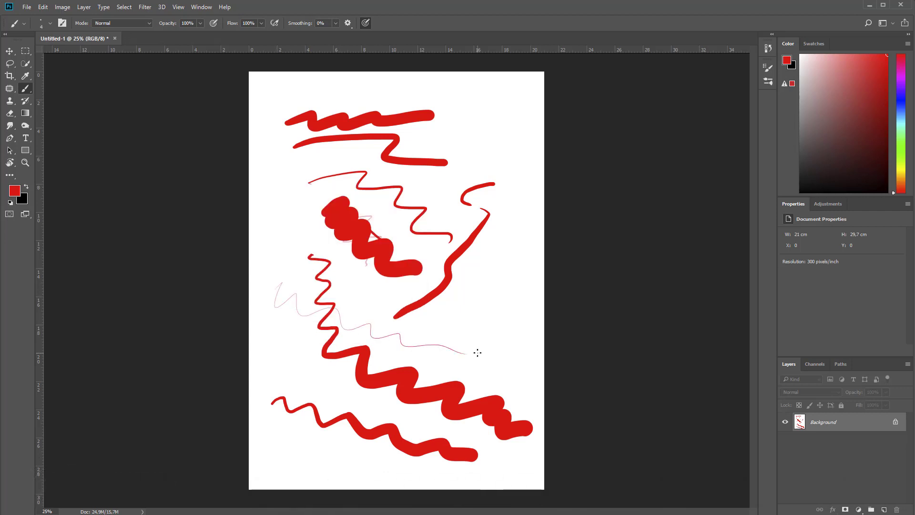